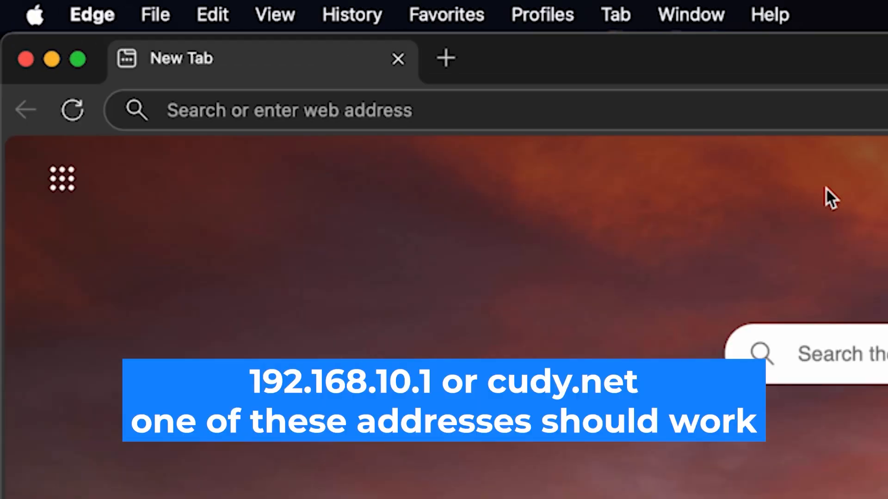
Step: Load the router admin page at 192.168.10.1 in Edge
click(506, 107)
text(1)
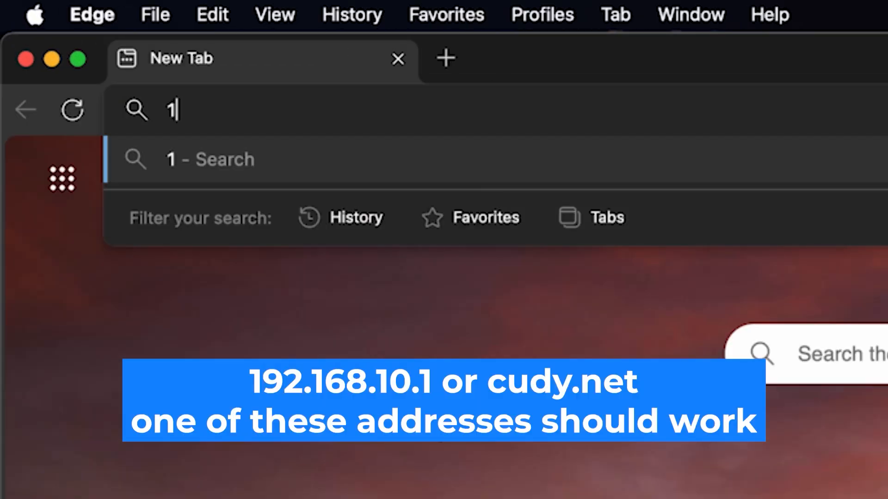
text(92.168.10.)
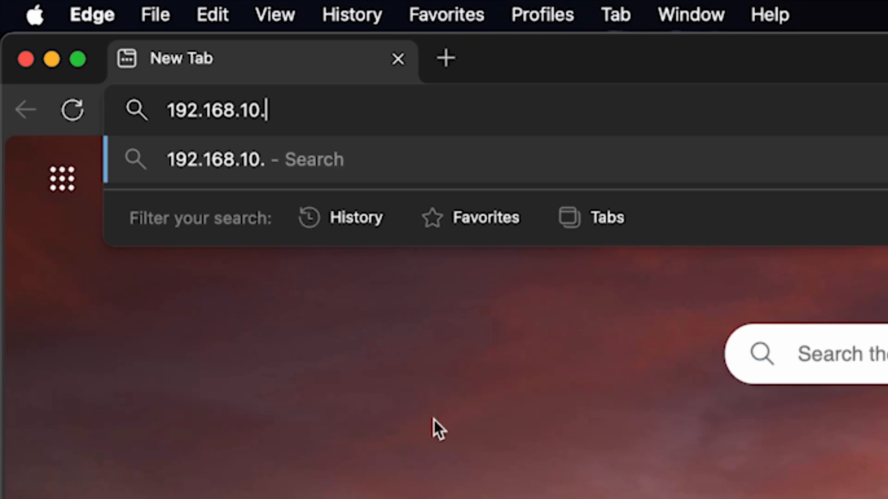
text(1)
key(Return)
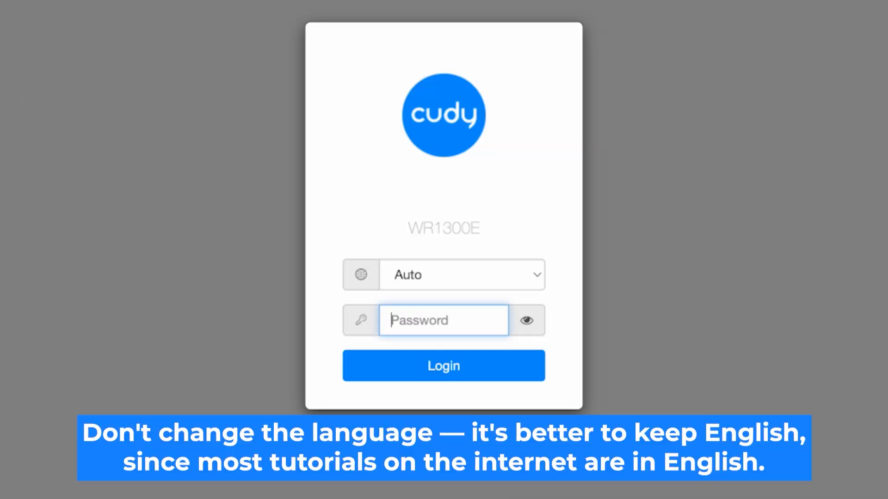
Step: Switch the sign-in language to English, enter the default admin password shown in plain text, and log in
click(529, 279)
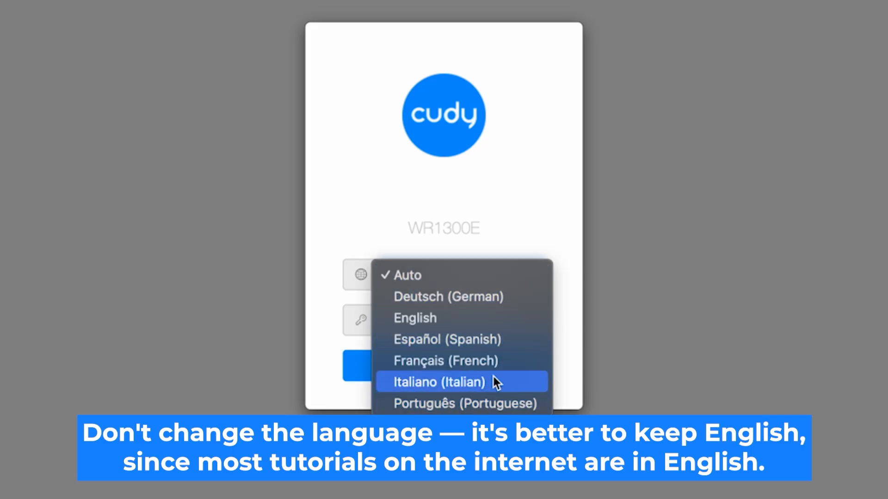
click(490, 319)
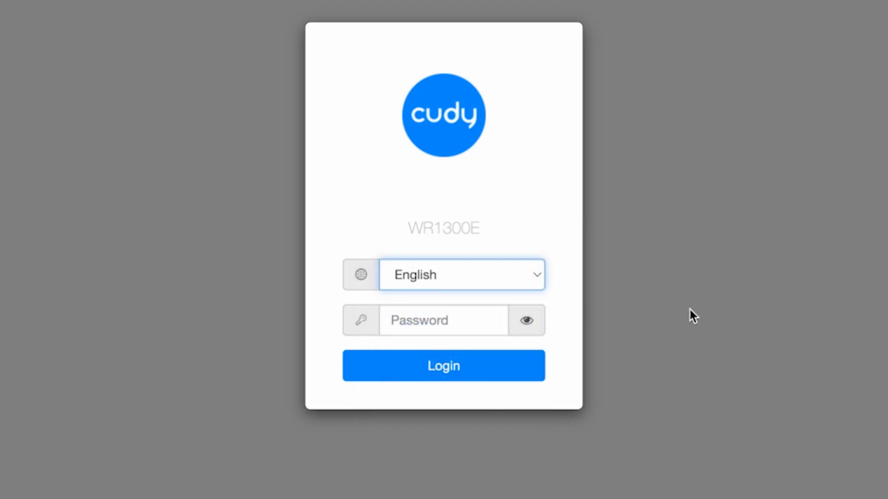
click(415, 324)
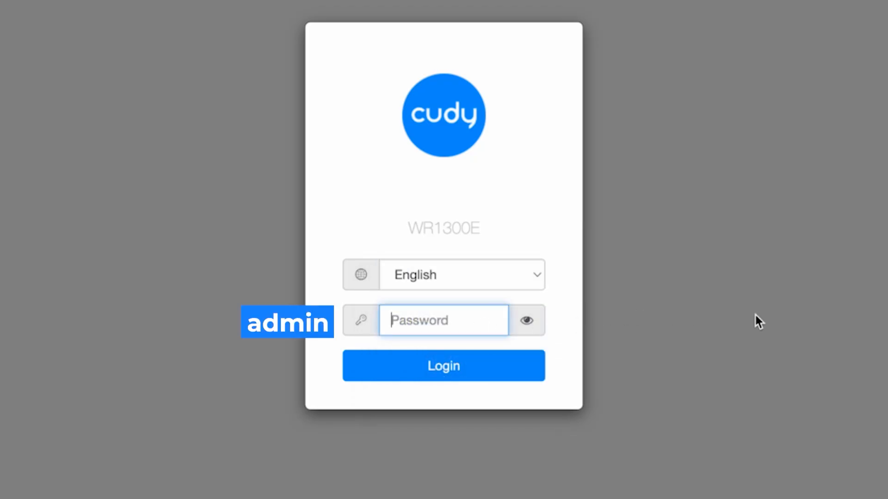
text(admin)
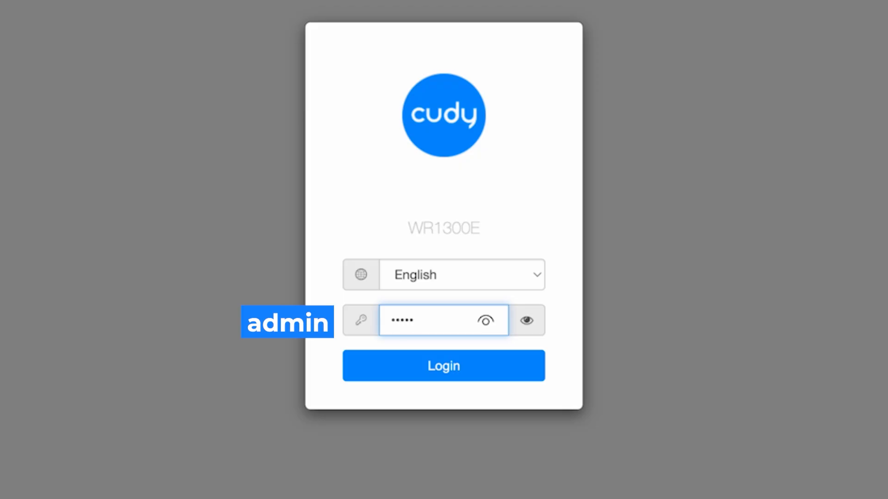
click(527, 320)
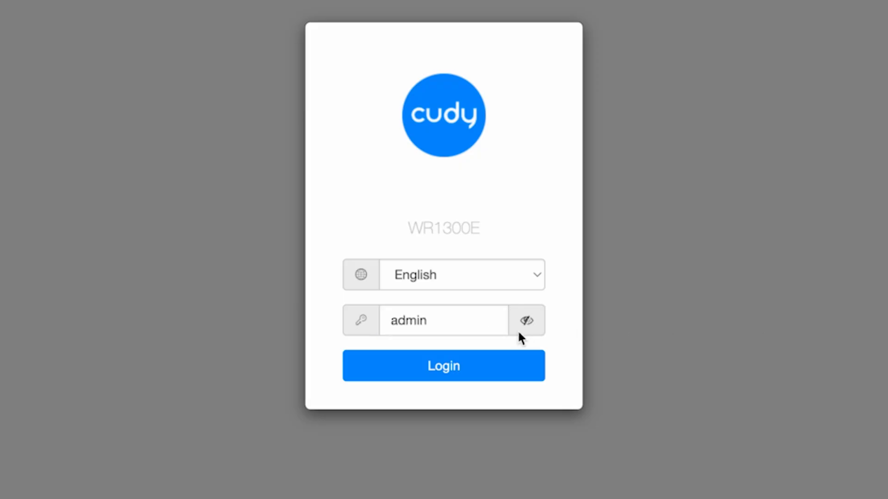
click(470, 374)
Step: Retry the login after the connection error, with the password revealed, until the setup wizard opens
click(469, 374)
click(527, 320)
click(470, 375)
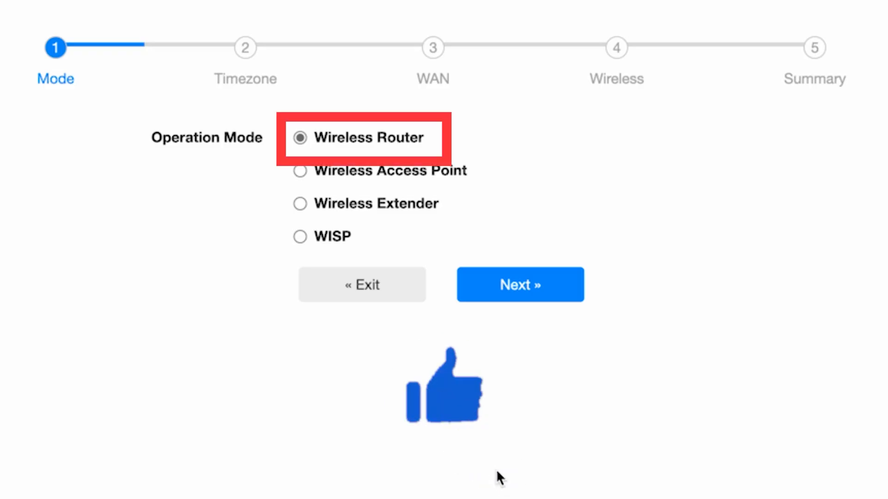
Step: Keep Wireless Router mode and the Europe/Kiev timezone, advancing to the WAN step
click(540, 291)
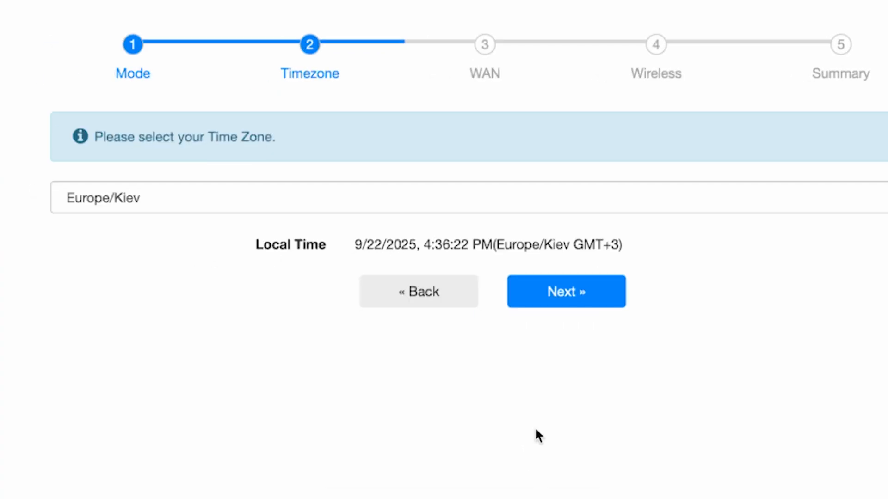
click(643, 198)
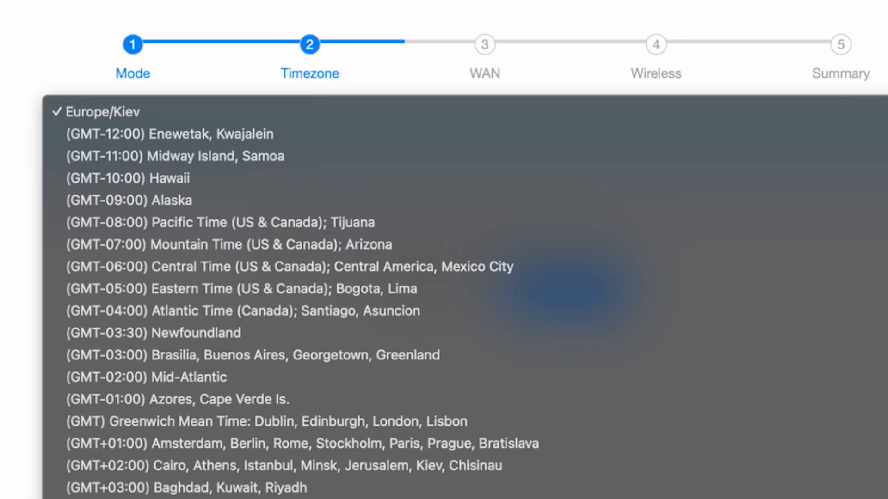
click(446, 111)
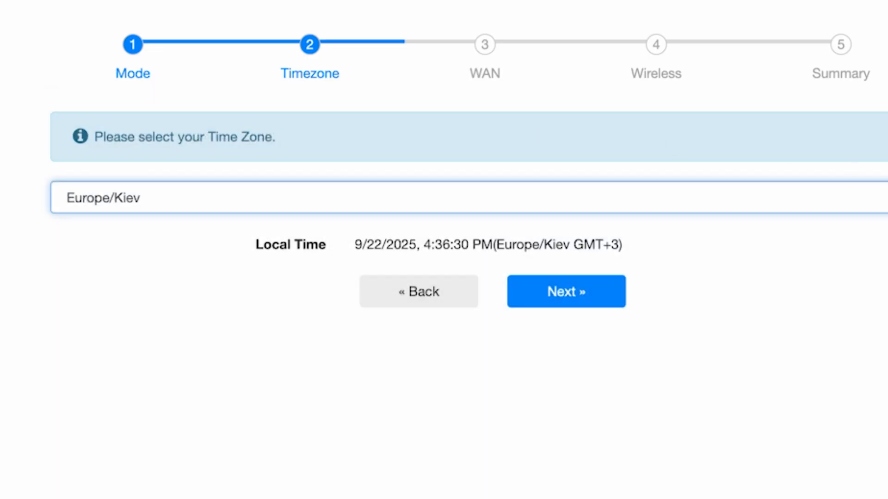
click(593, 309)
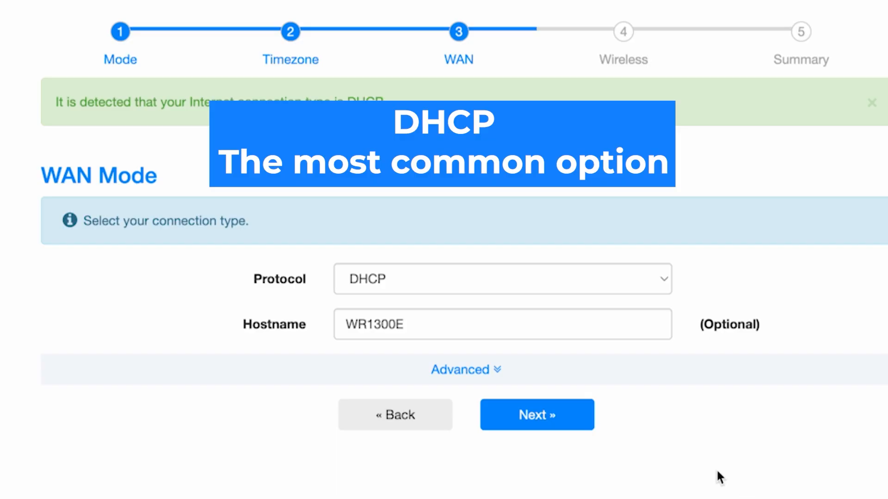
Step: Keep DHCP as the WAN protocol and WR1300E as the hostname, then continue to Wireless
click(580, 286)
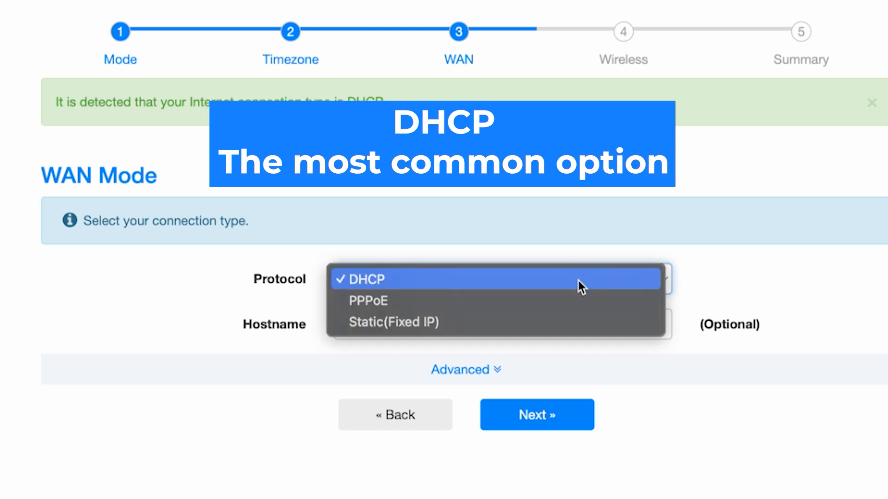
click(416, 281)
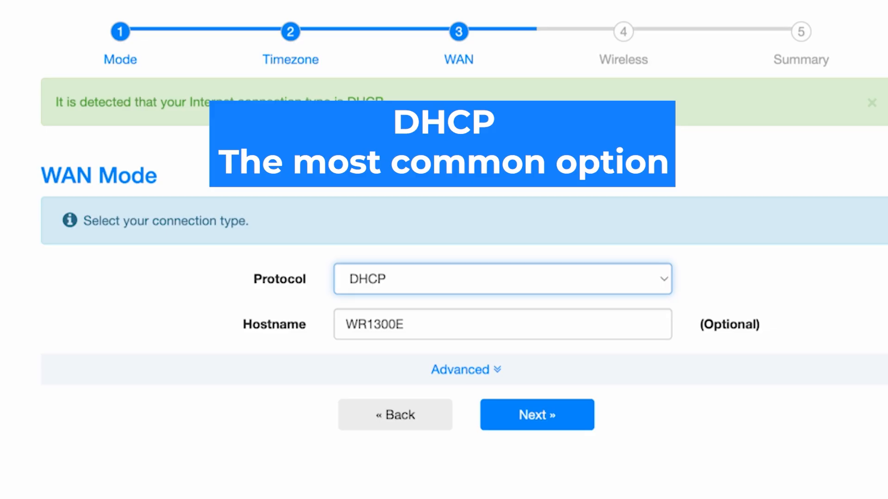
click(525, 325)
key(Tab)
click(820, 412)
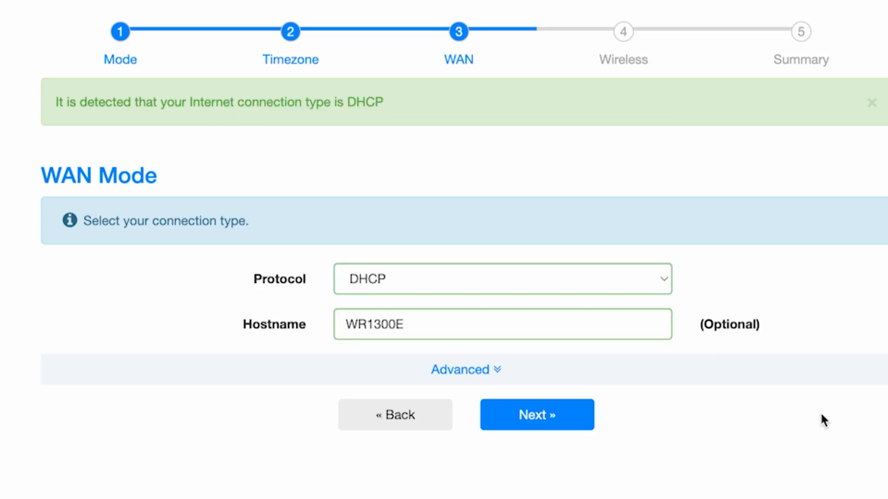
click(554, 419)
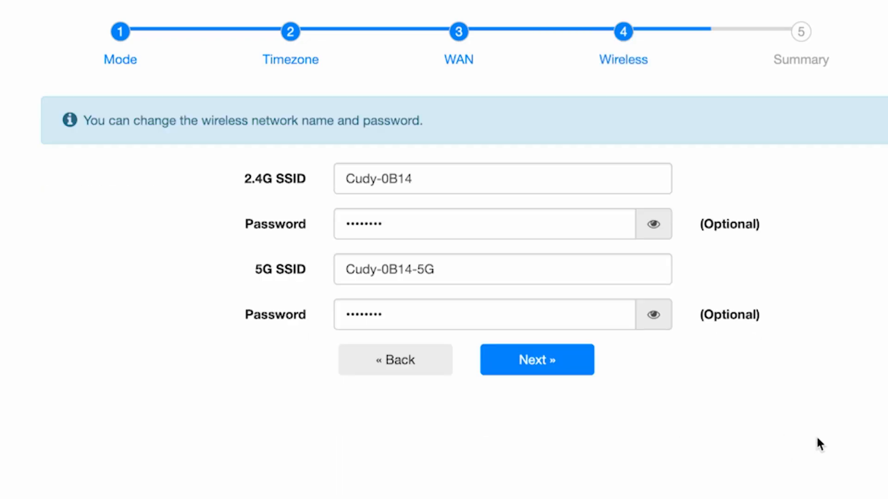
Step: Rename the 2.4G network to Cudy and set a new Wi-Fi password for it
click(445, 180)
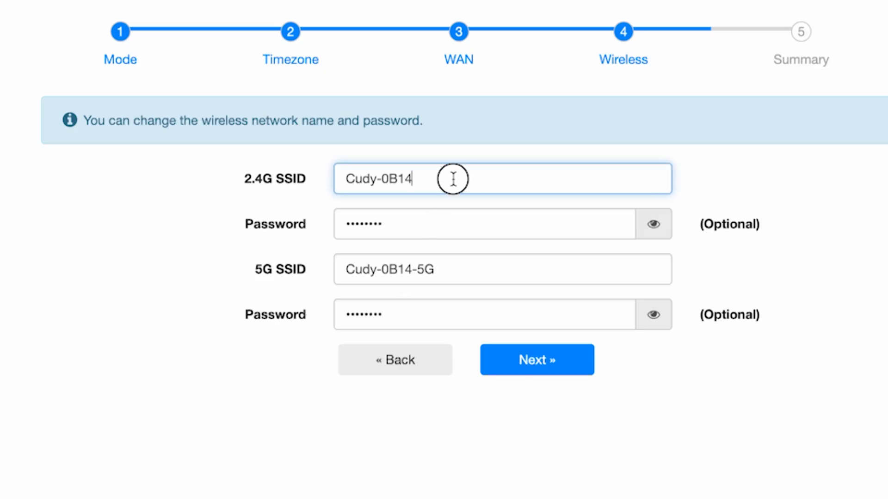
drag(462, 179, 377, 176)
key(BackSpace)
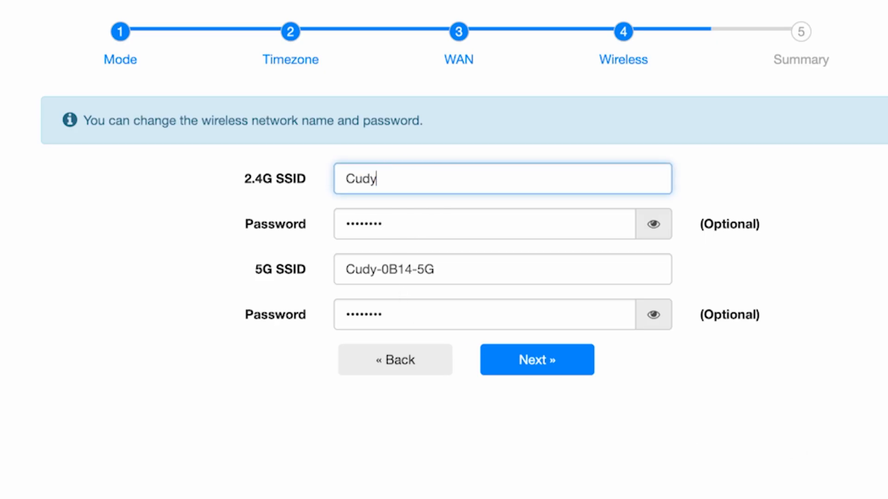
click(653, 224)
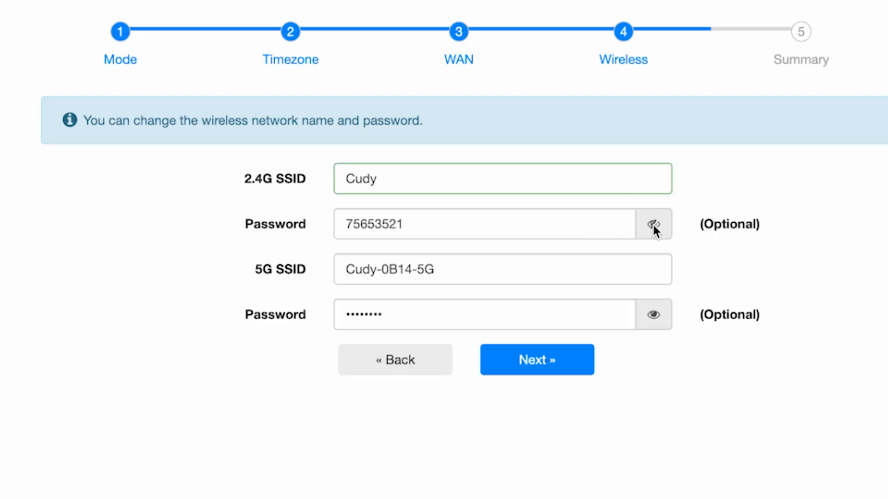
drag(538, 224, 357, 224)
text(123456789)
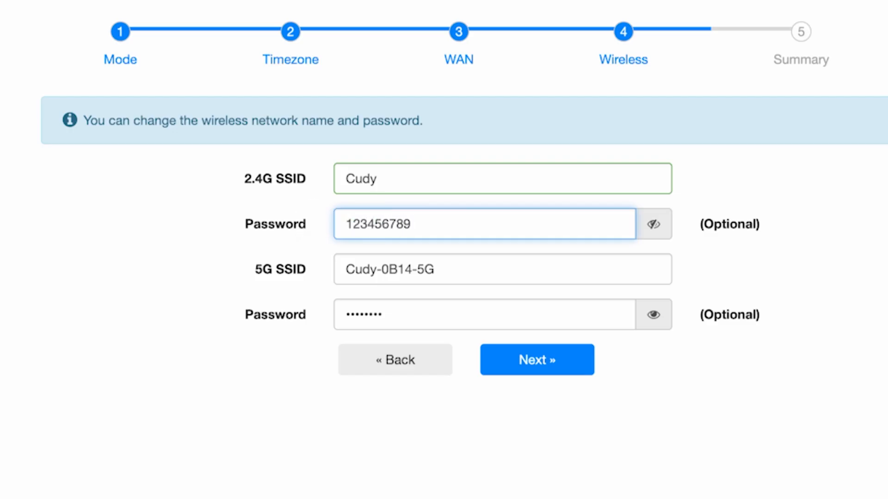
Step: Rename the 5G network to Cudy5G with a new Wi-Fi password and proceed to the Summary
click(546, 262)
drag(417, 270, 373, 265)
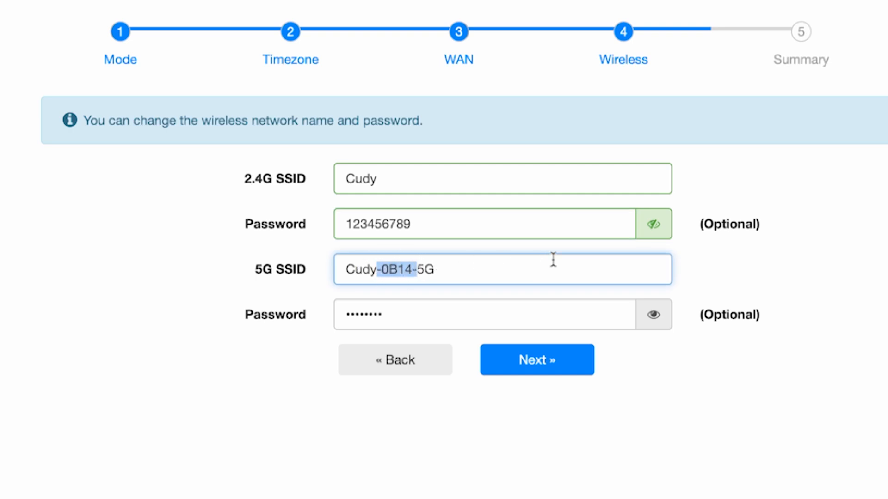
key(BackSpace)
click(604, 320)
click(653, 315)
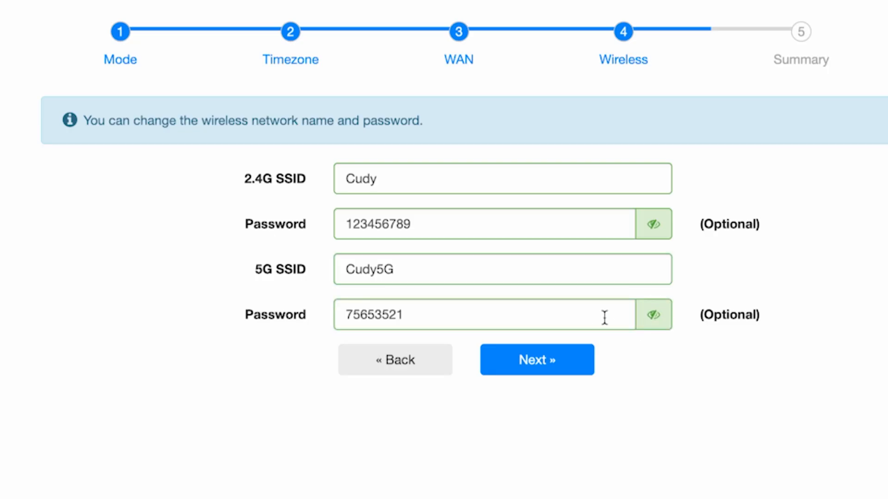
double_click(558, 316)
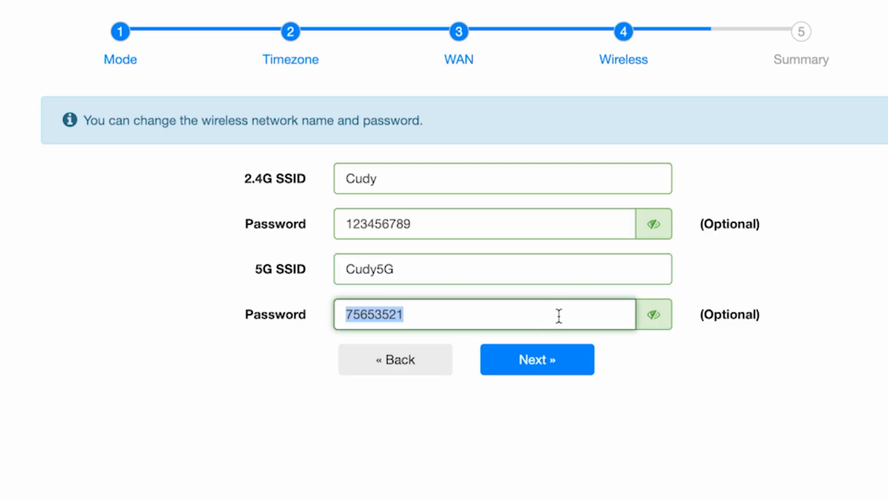
text(123456789)
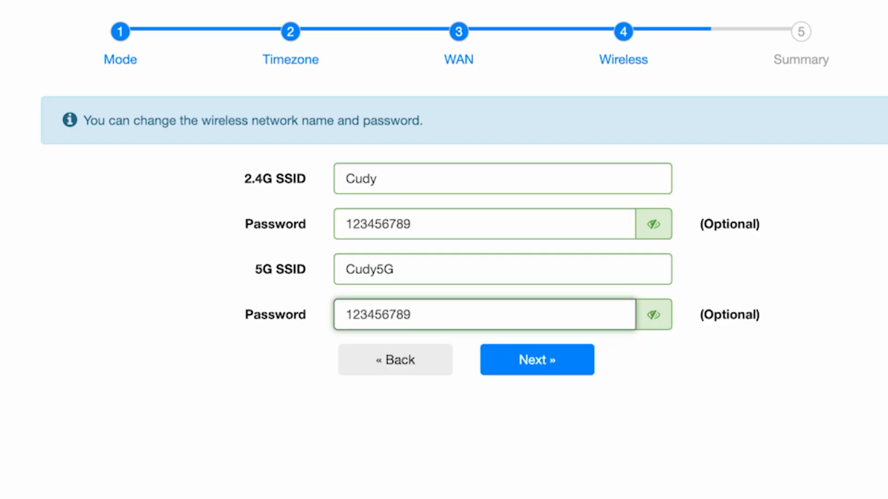
text(5G)
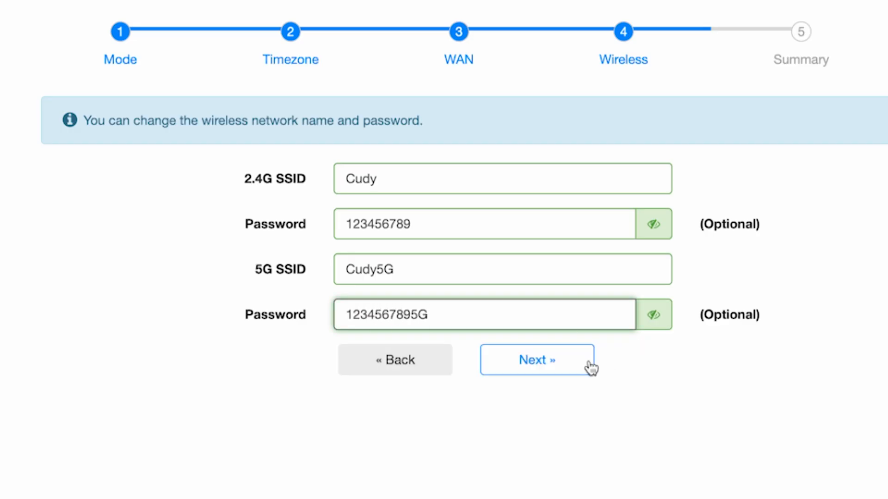
click(579, 366)
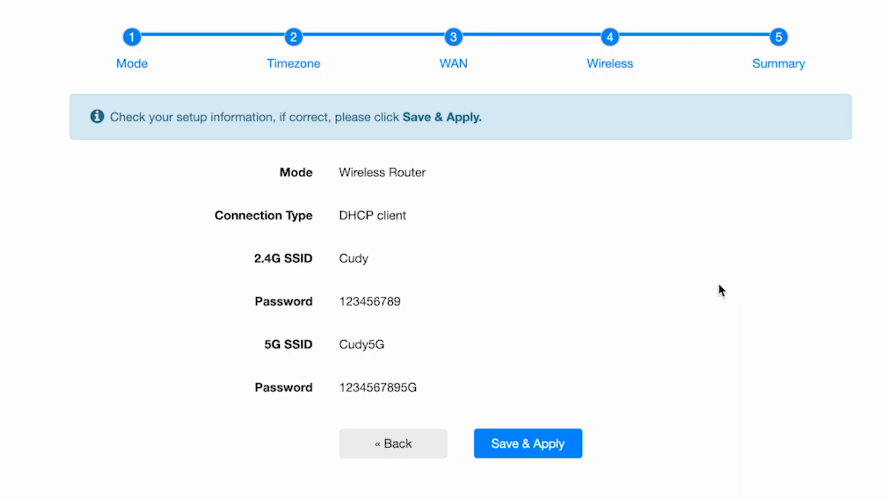
Step: Save and apply the quick-setup settings from the Summary page
click(542, 444)
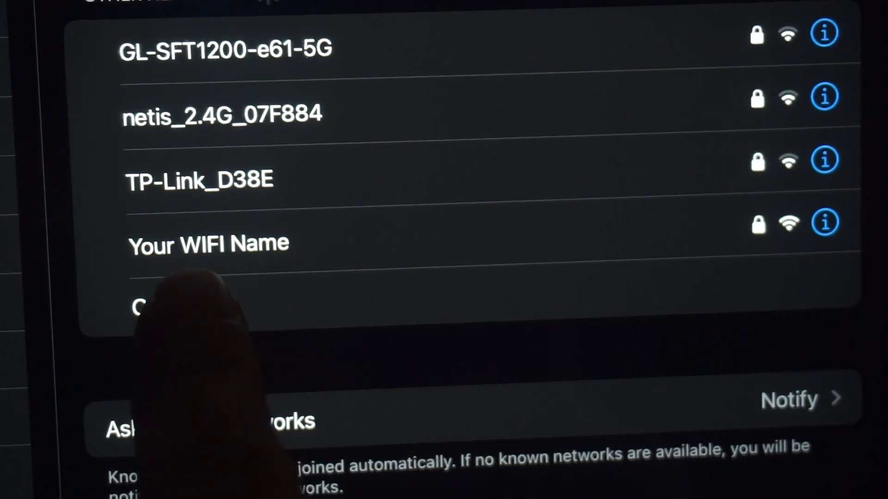
Step: Select the Your WIFI Name network in the iPad's Wi-Fi settings to join it
click(176, 245)
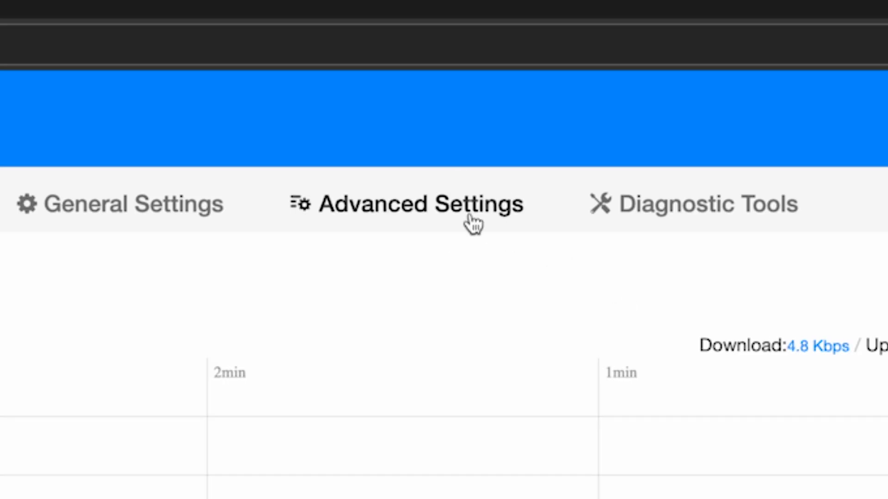
Step: Reboot the router from Advanced Settings > System and confirm the reboot
click(470, 218)
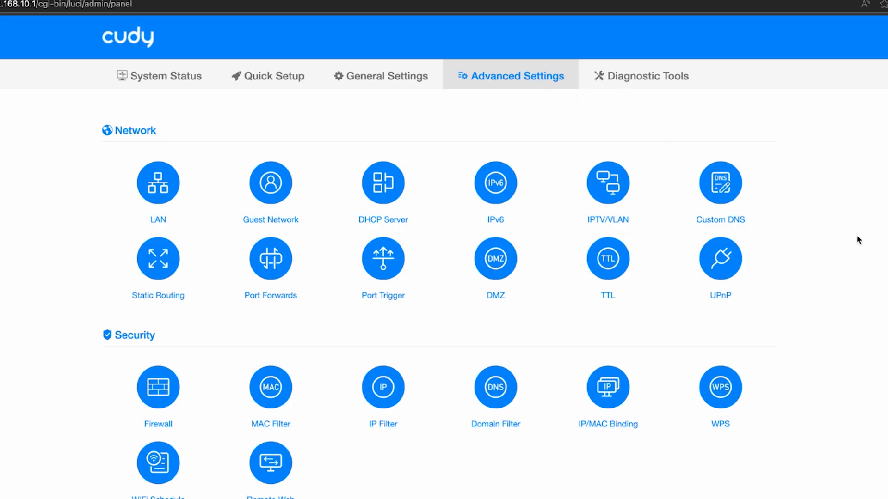
scroll(859, 240, down, 3)
scroll(859, 240, down, 3)
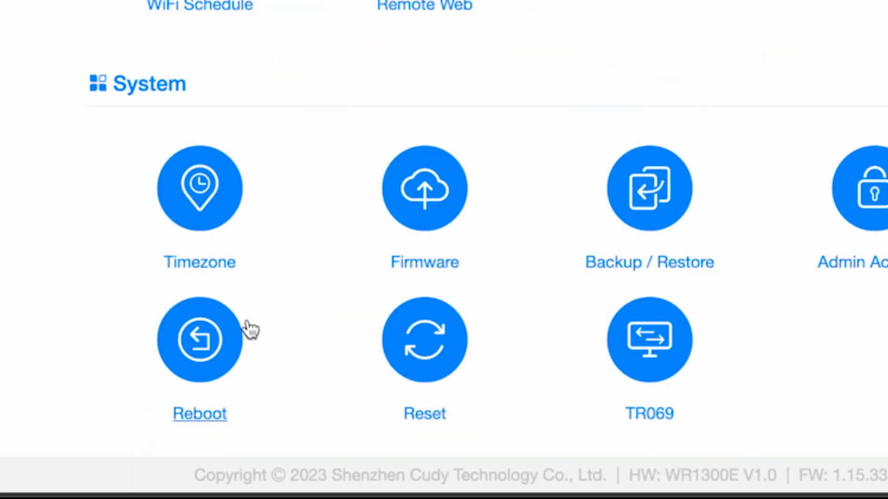
click(212, 340)
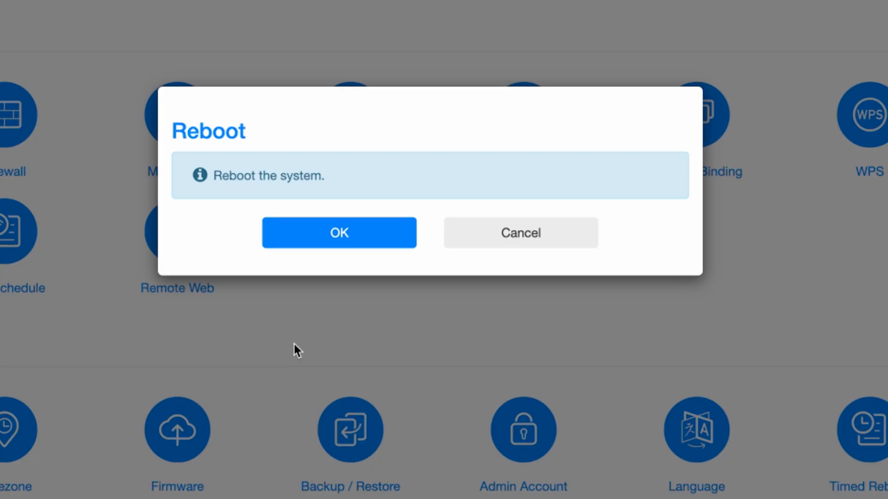
click(350, 243)
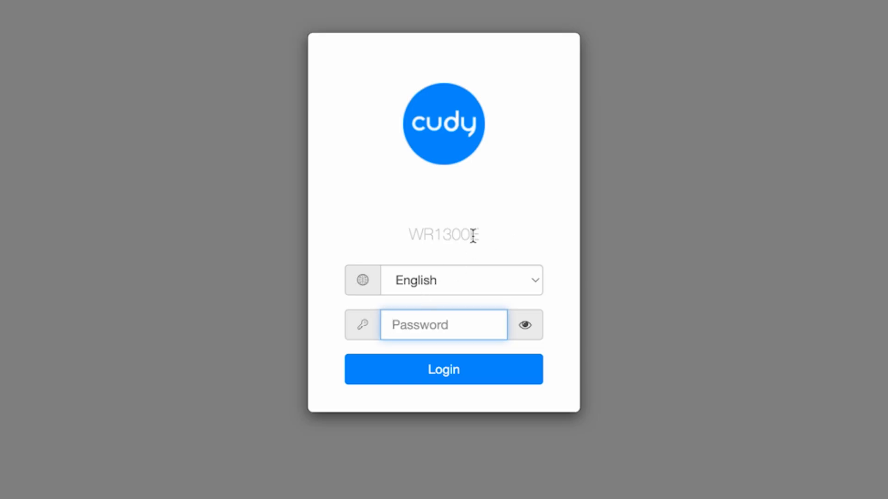
Step: Log back in with the default admin password after the reboot
text(admin)
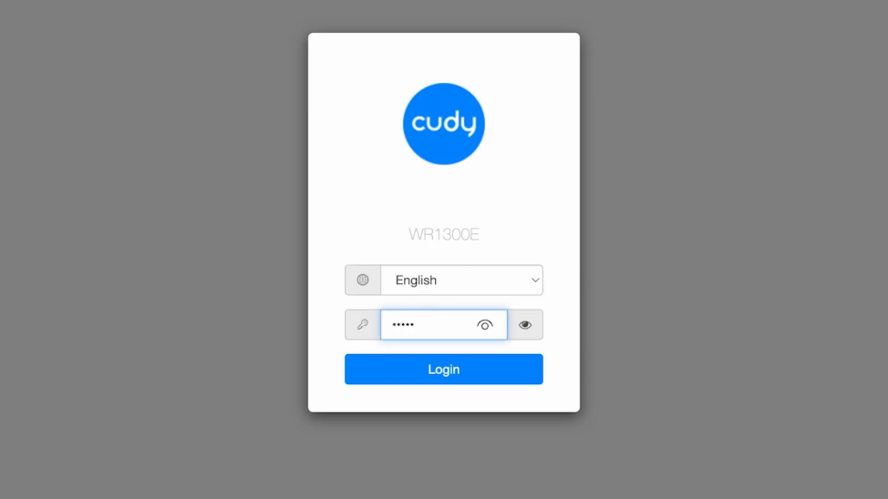
click(459, 382)
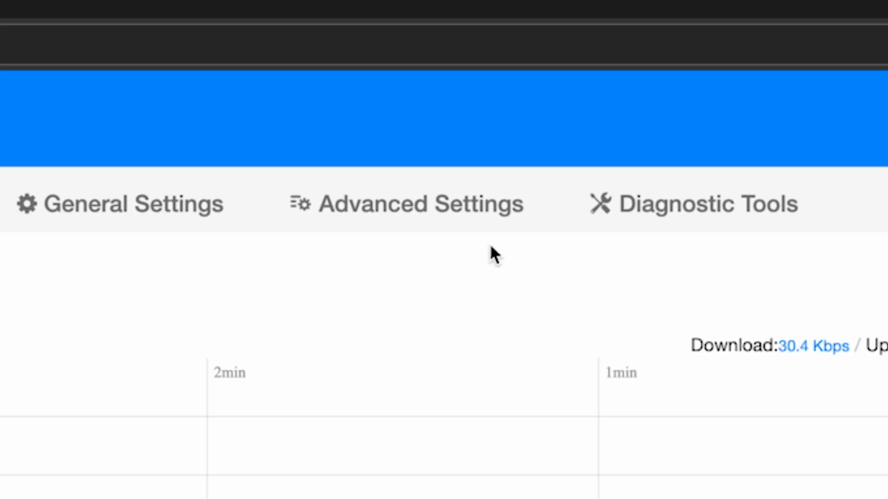
click(465, 237)
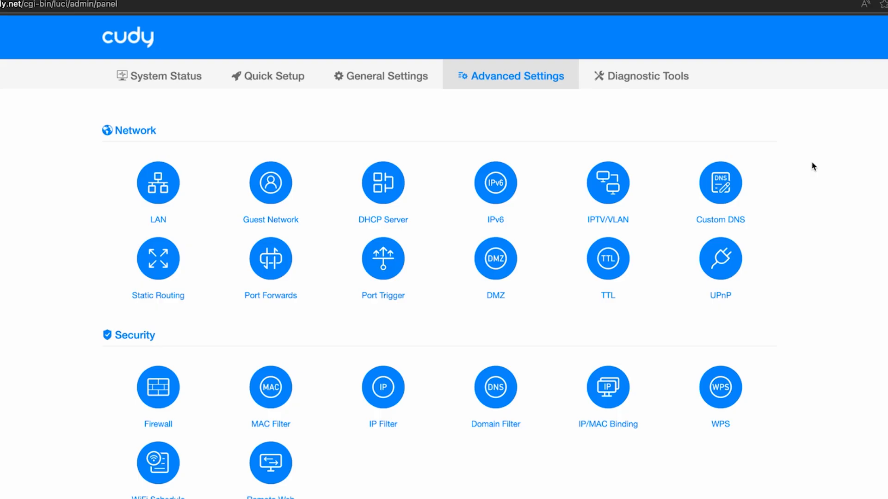
scroll(812, 167, down, 4)
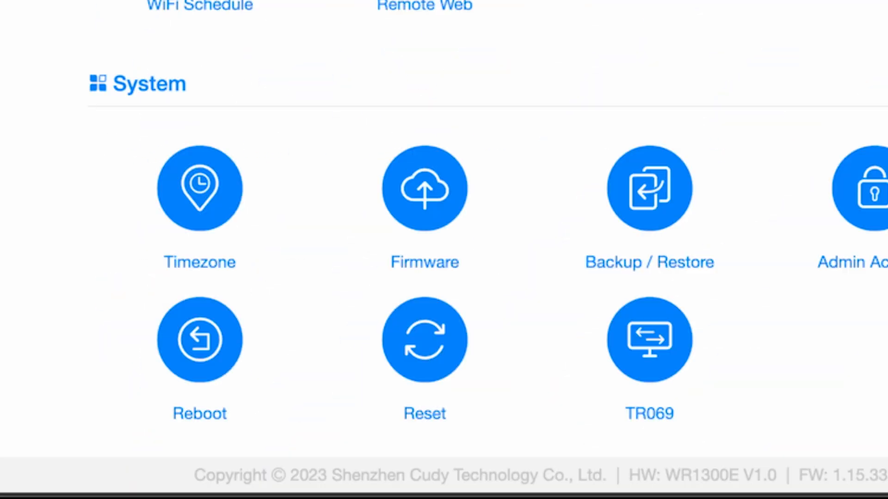
click(428, 189)
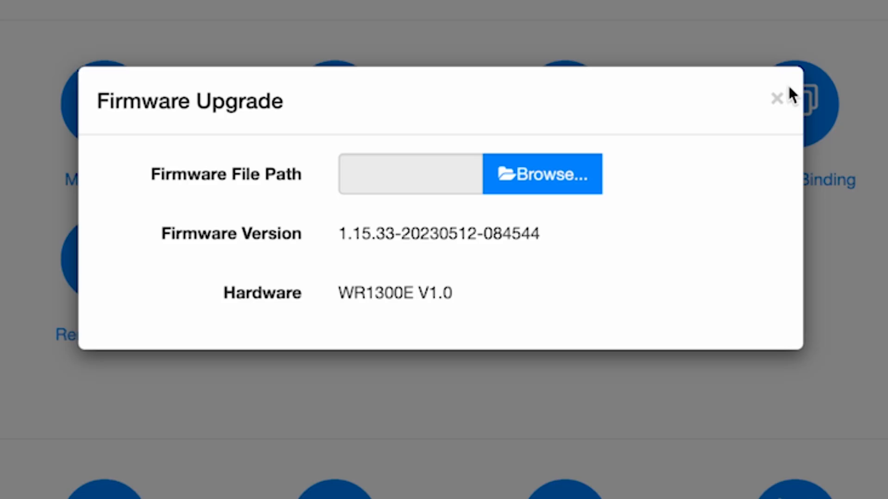
click(779, 95)
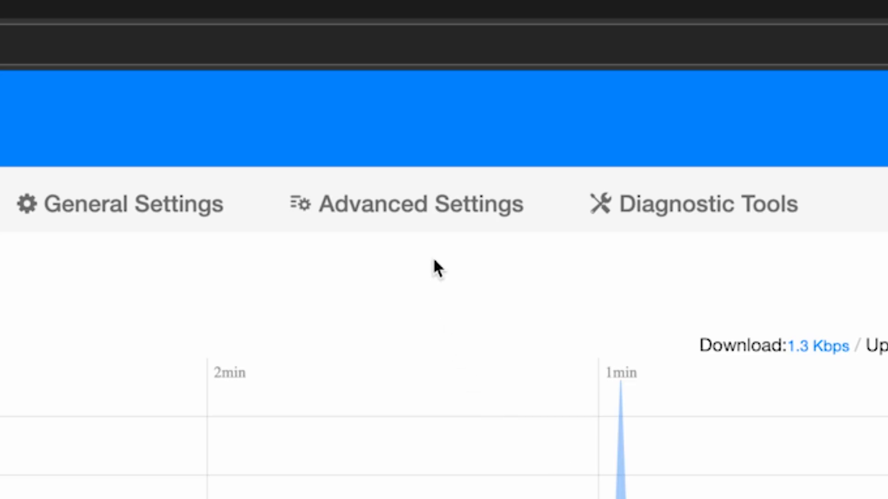
Step: Go to Advanced Settings and open the Admin Account password page
click(419, 211)
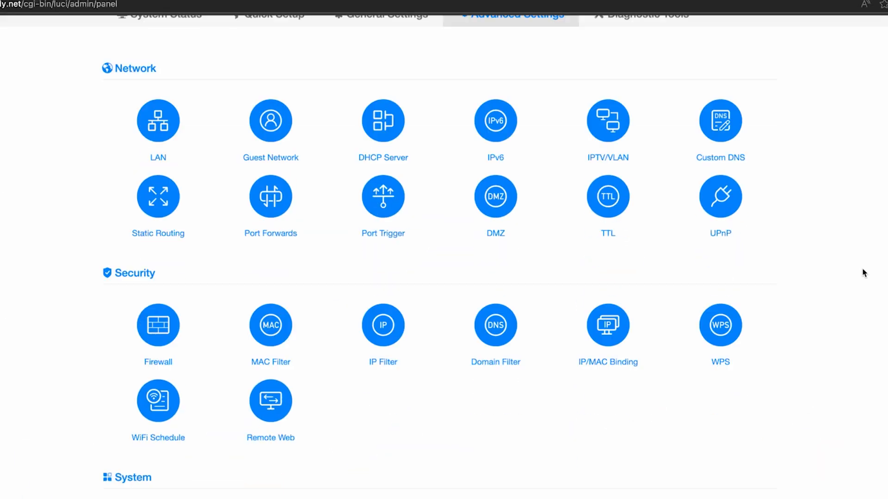
scroll(865, 271, down, 1)
scroll(444, 259, down, 3)
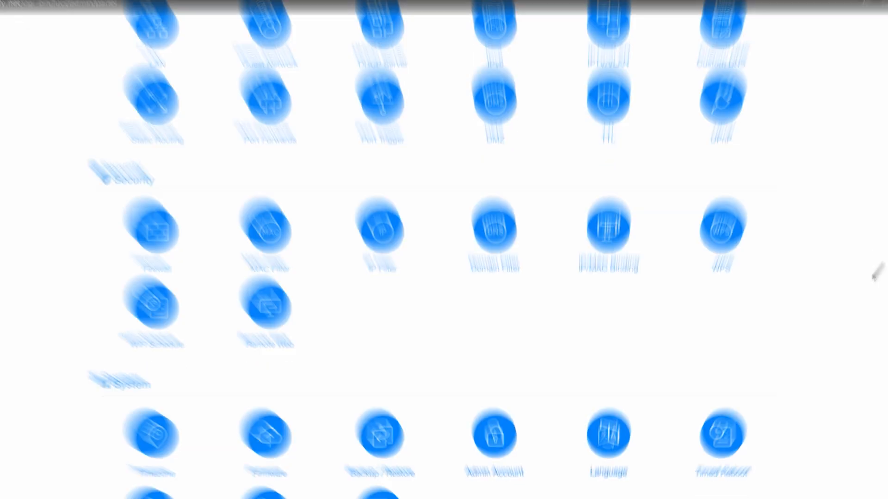
click(508, 490)
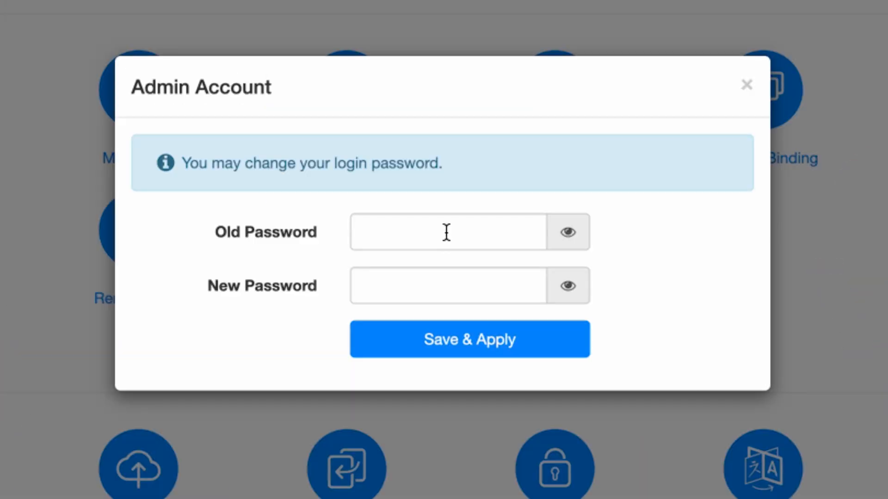
Step: Enter the current admin password and a new one, verify both, and Save & Apply
click(446, 232)
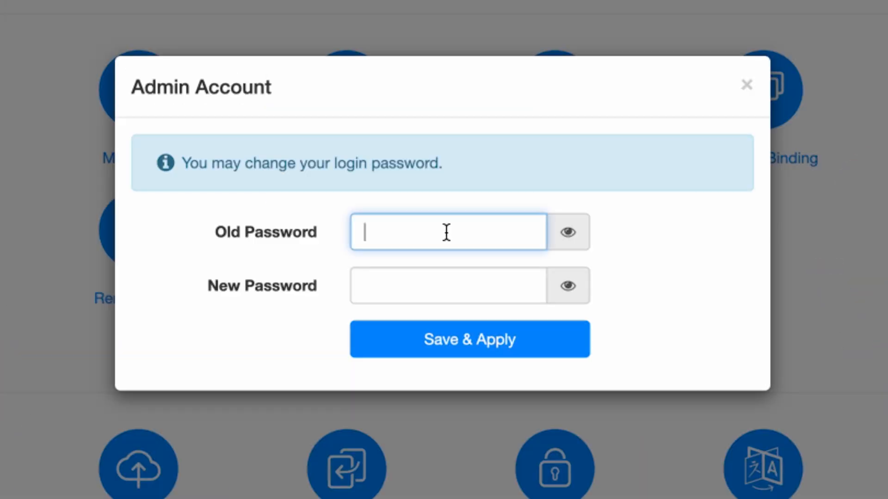
text(admin)
click(559, 224)
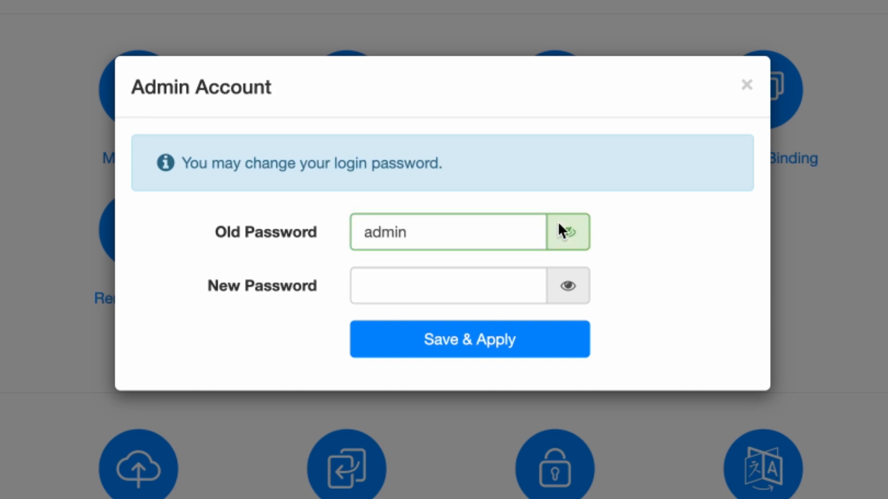
click(436, 284)
text(•••••••)
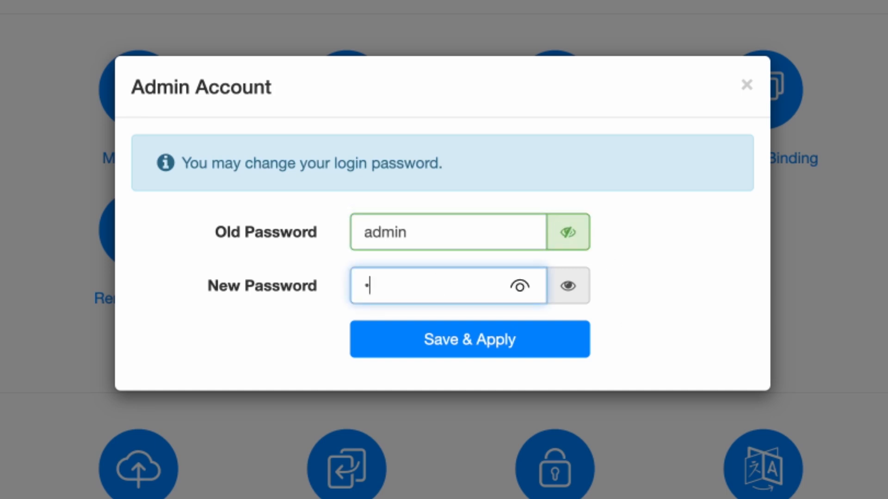
text(d)
click(574, 292)
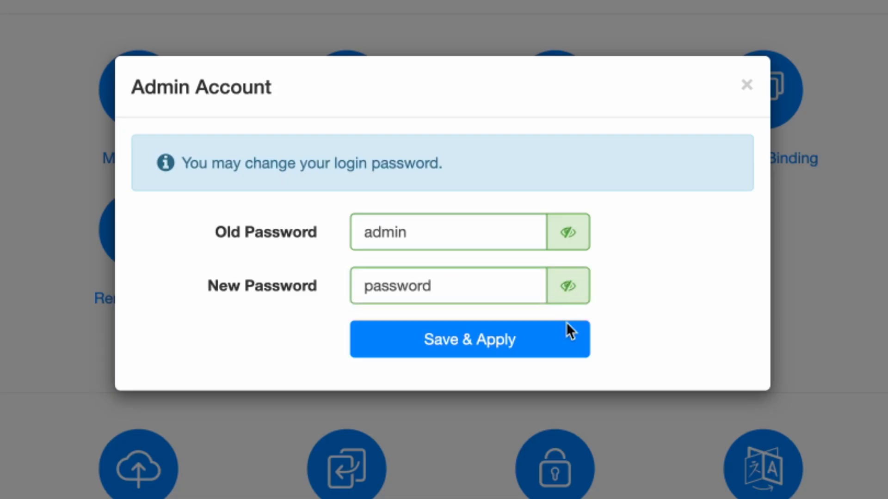
click(503, 344)
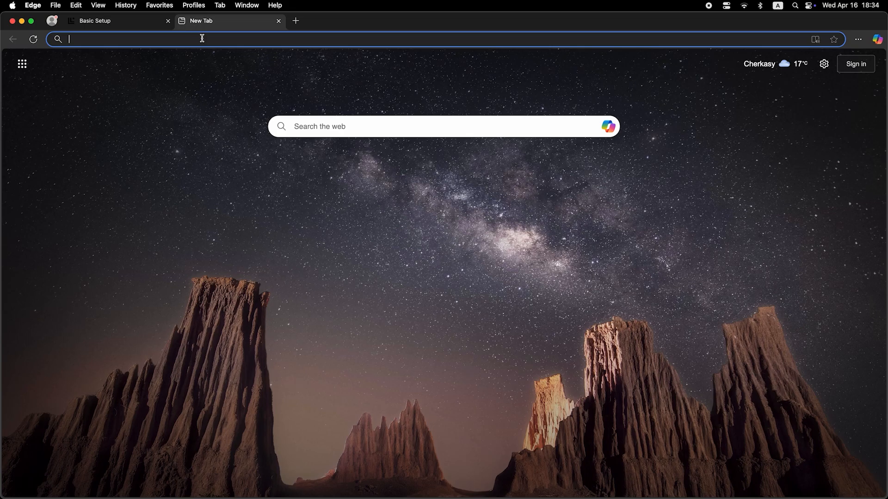
Step: Search 'dfdfdfdf' from the Edge address bar, opening a Bing results page
click(202, 40)
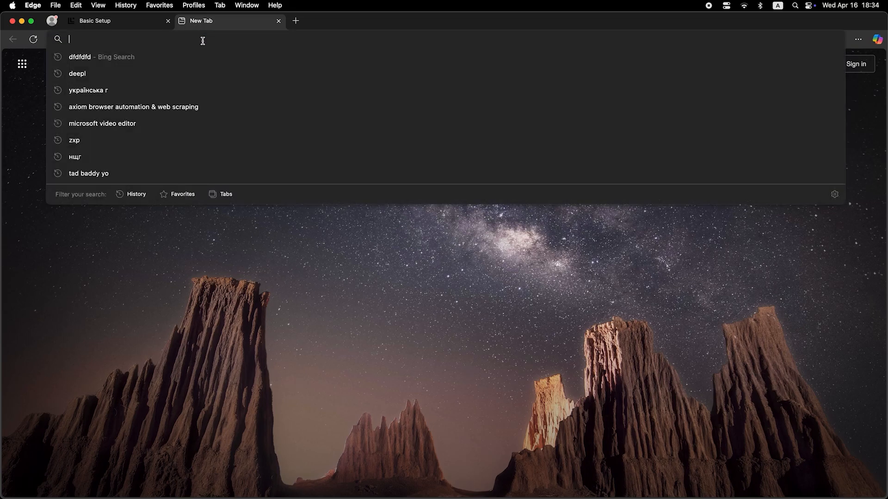
text(dfdfdfdf)
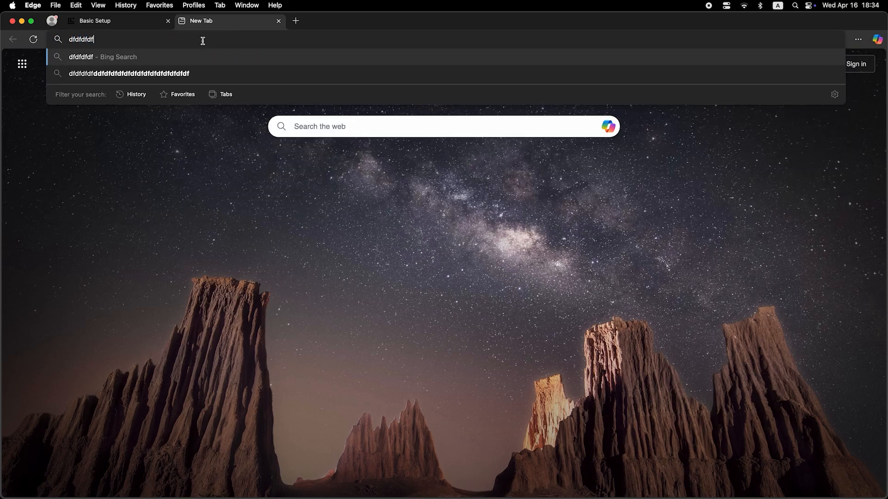
key(Return)
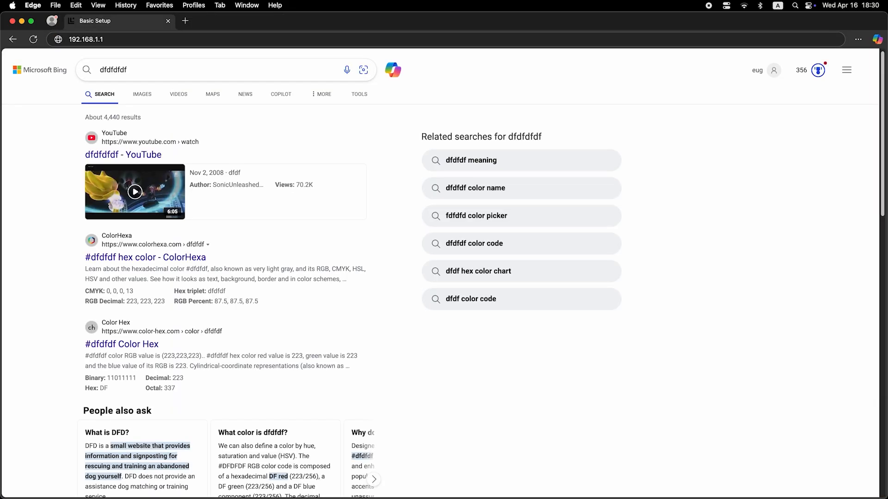